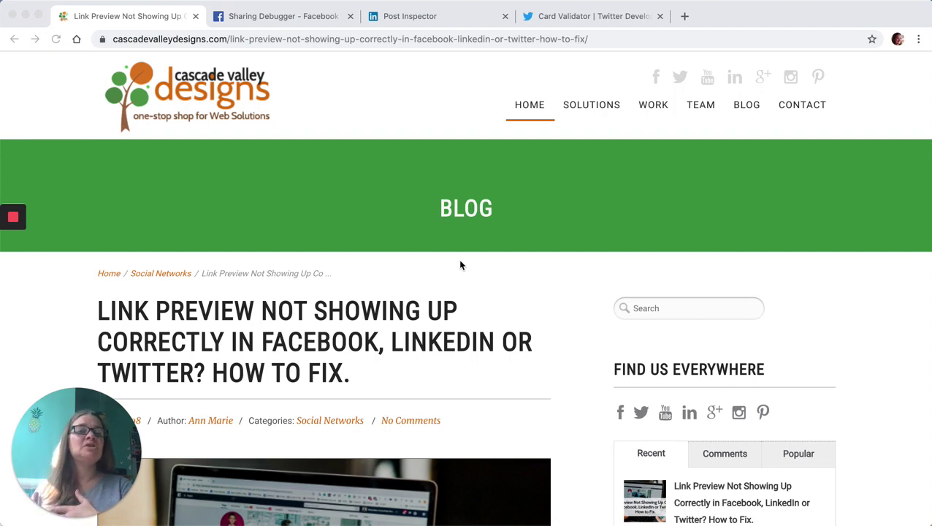
- Copy the blog post's address and run it through the reloaded Facebook Sharing Debugger
click(515, 39)
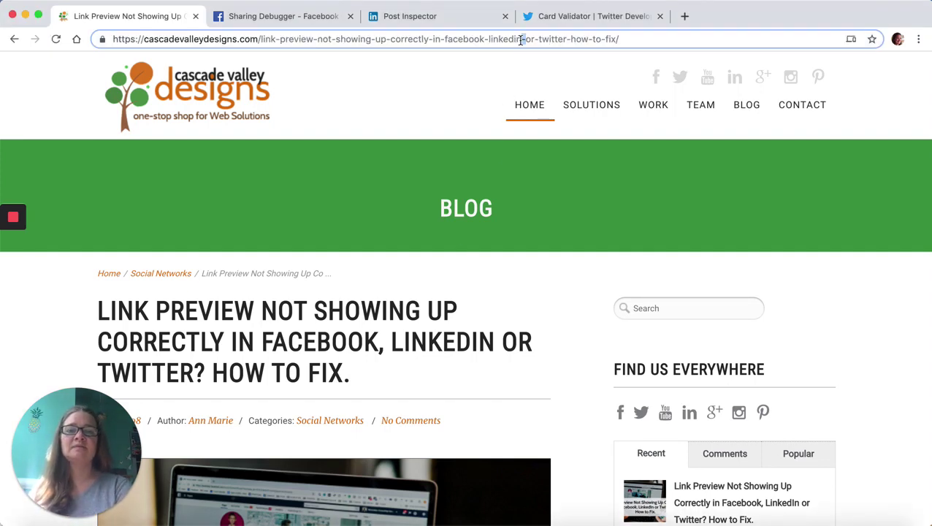
click(520, 40)
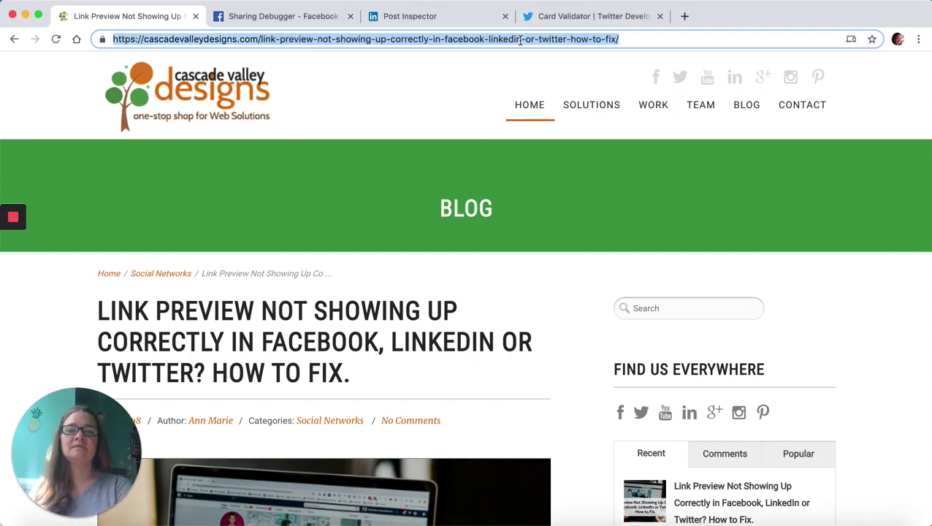
click(307, 16)
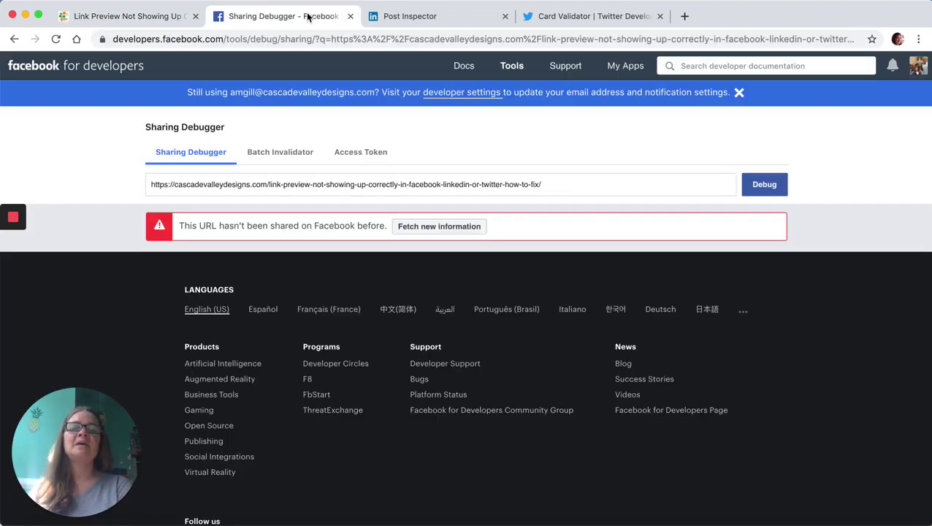
click(57, 40)
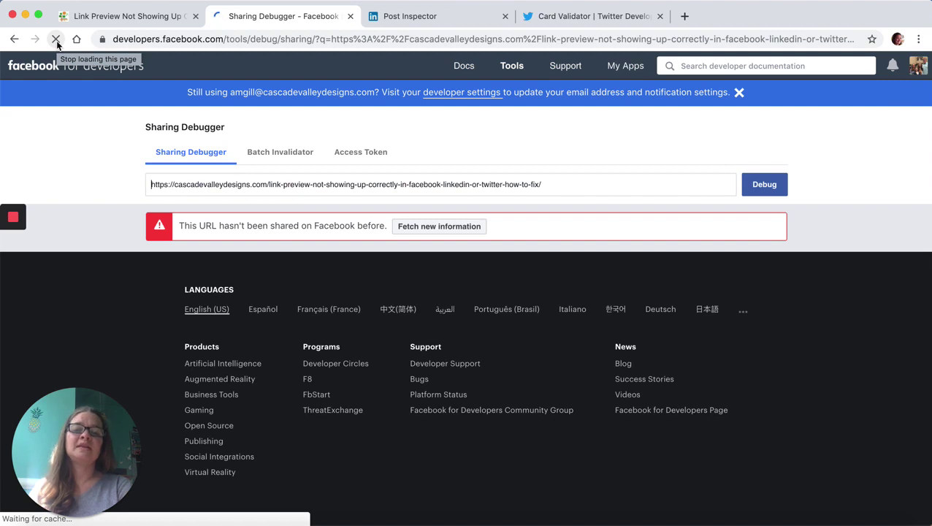
triple_click(350, 184)
key(super+c)
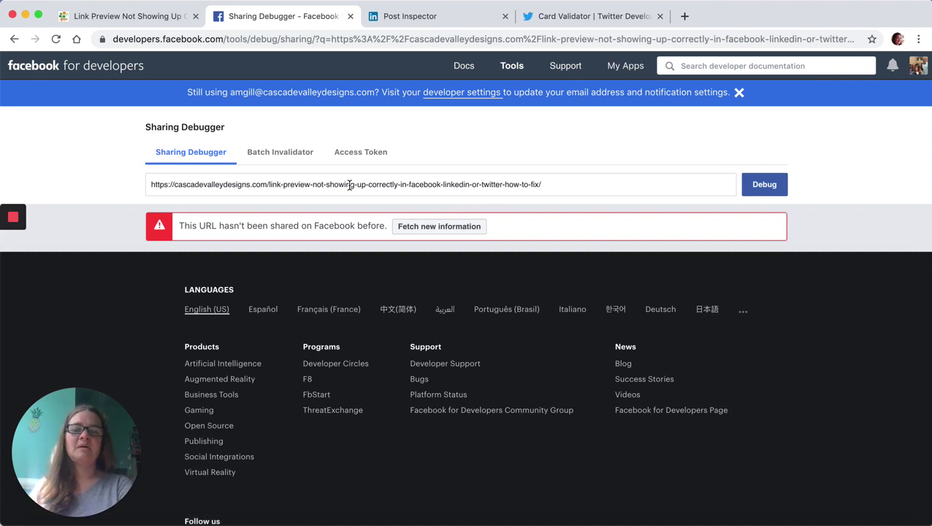
click(766, 187)
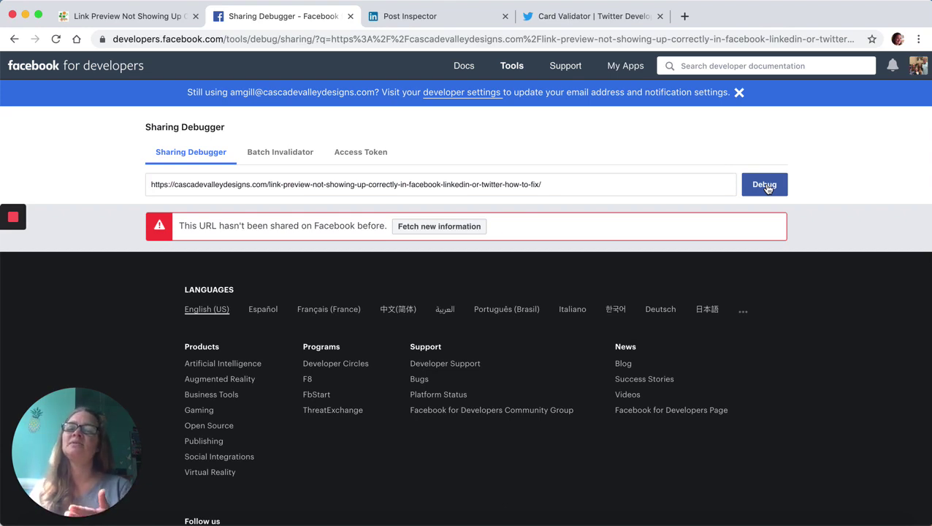
- Fetch new information and review the 200 response, link preview image, title and Open Graph properties
click(449, 228)
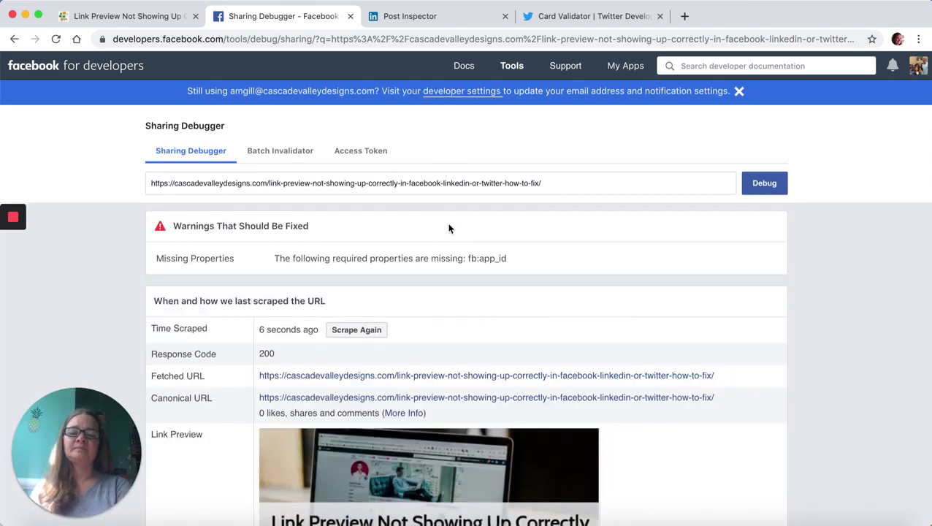
scroll(448, 228, down, 5)
scroll(501, 320, down, 3)
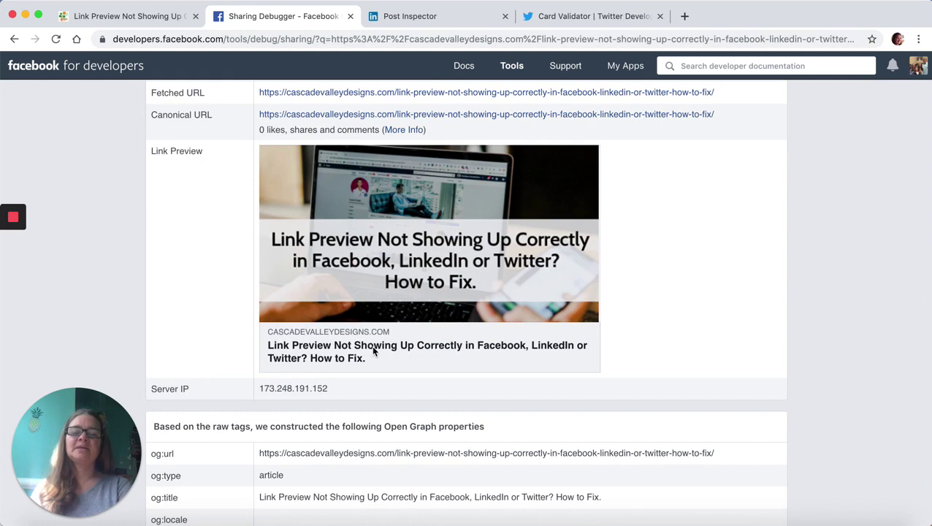
scroll(372, 351, down, 8)
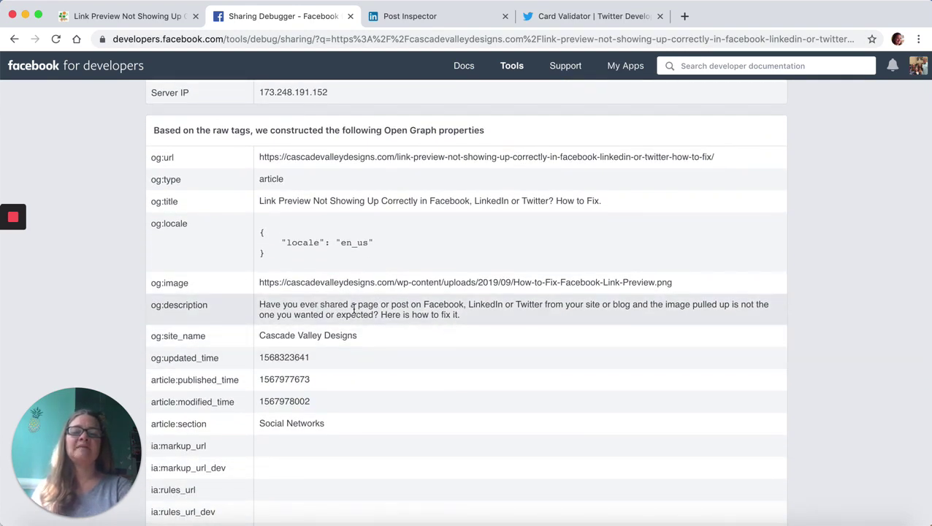
scroll(354, 308, up, 6)
scroll(353, 307, up, 9)
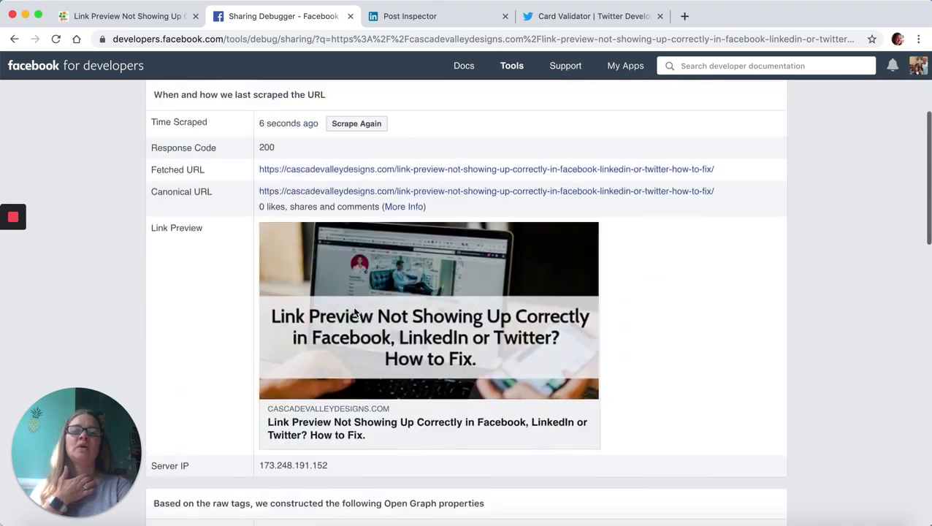
scroll(354, 308, down, 3)
scroll(354, 312, down, 1)
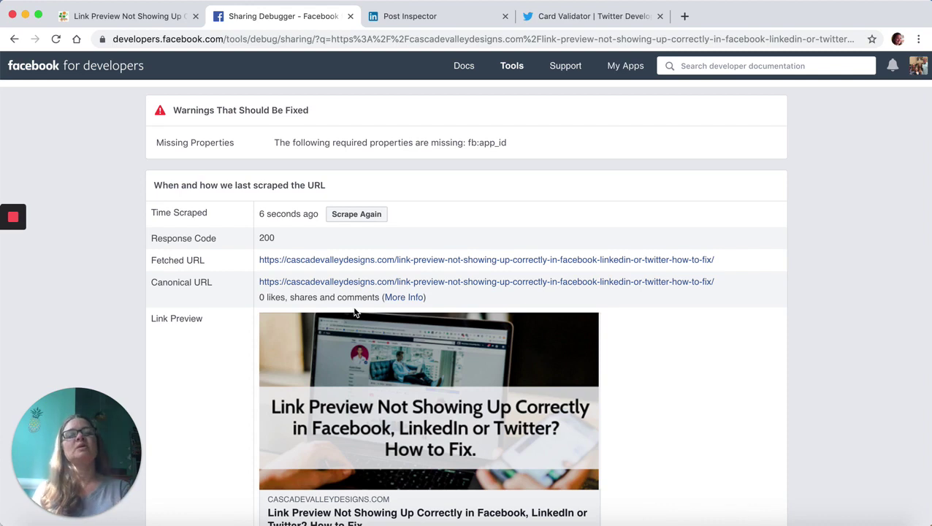
scroll(354, 312, down, 3)
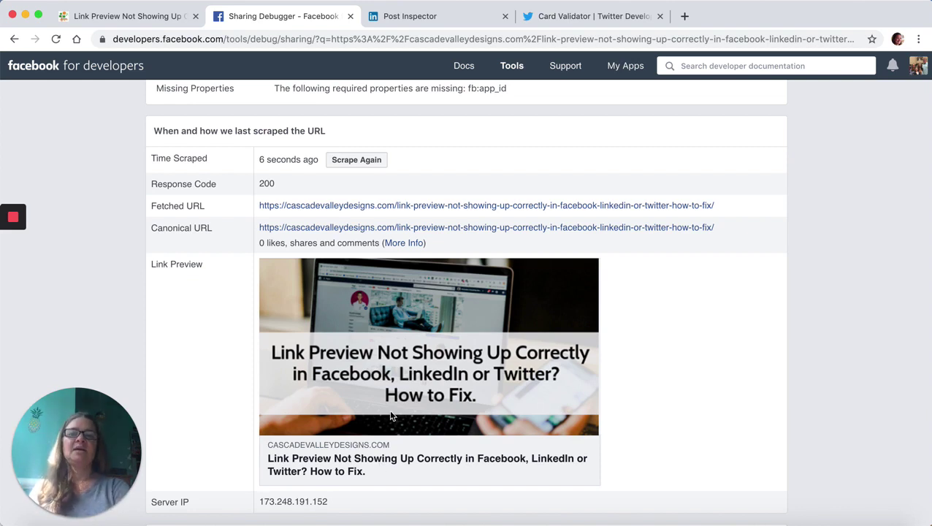
- Glance back at the Facebook debugger results, then settle on the LinkedIn Post Inspector page
click(438, 25)
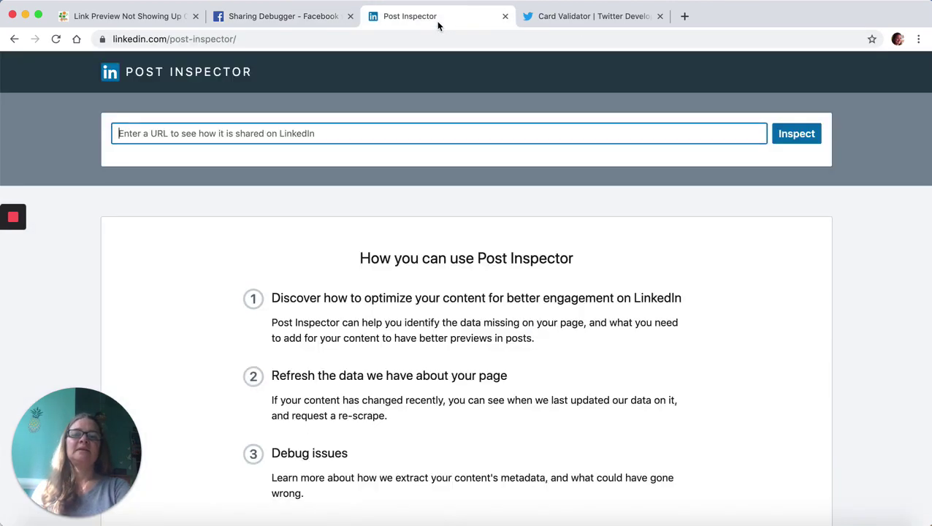
click(241, 19)
scroll(383, 191, up, 1)
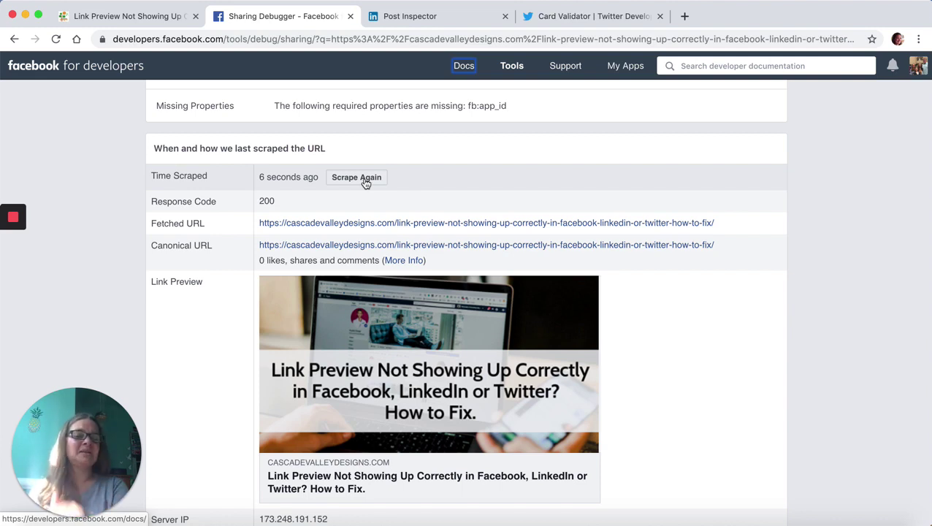
click(427, 24)
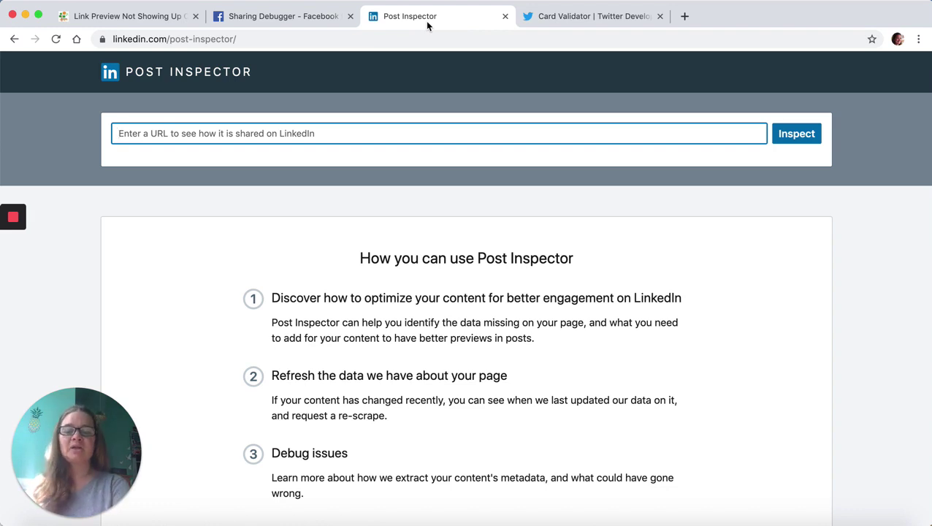
- Inspect the pasted blog post URL, review its 200 Success preview and metadata, and re-run the inspection
key(super+v)
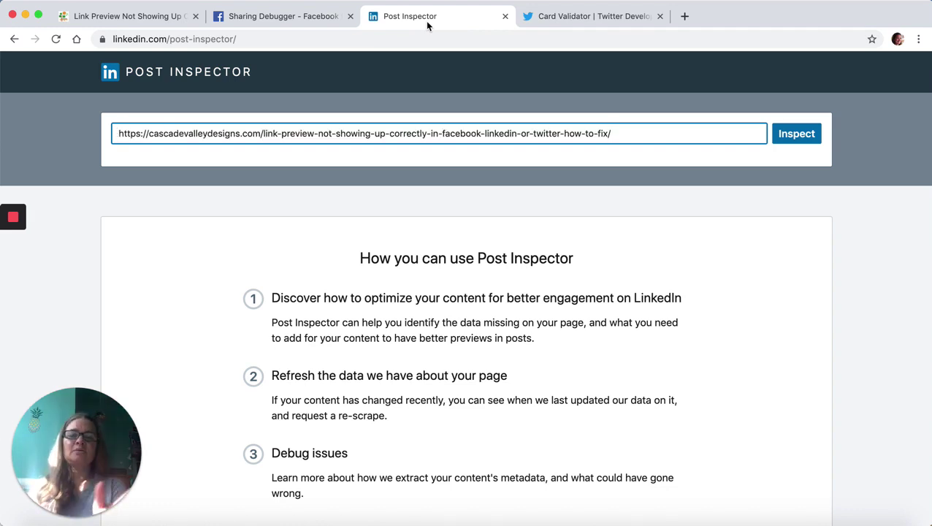
click(803, 140)
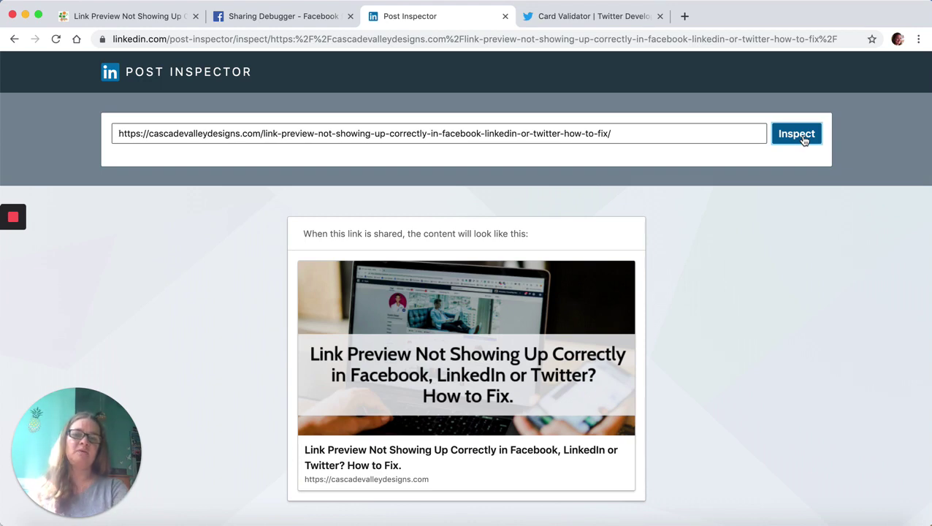
scroll(773, 177, down, 5)
scroll(775, 176, up, 3)
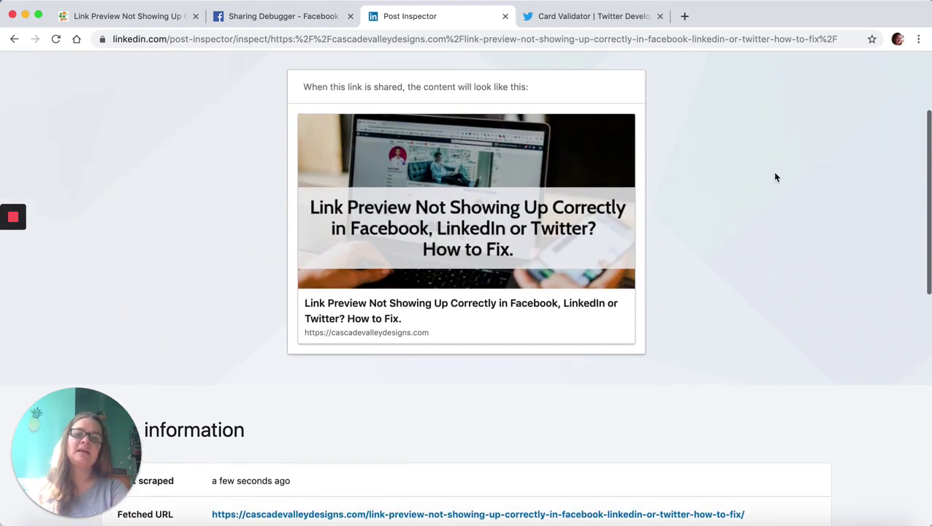
scroll(775, 177, up, 3)
scroll(775, 177, down, 8)
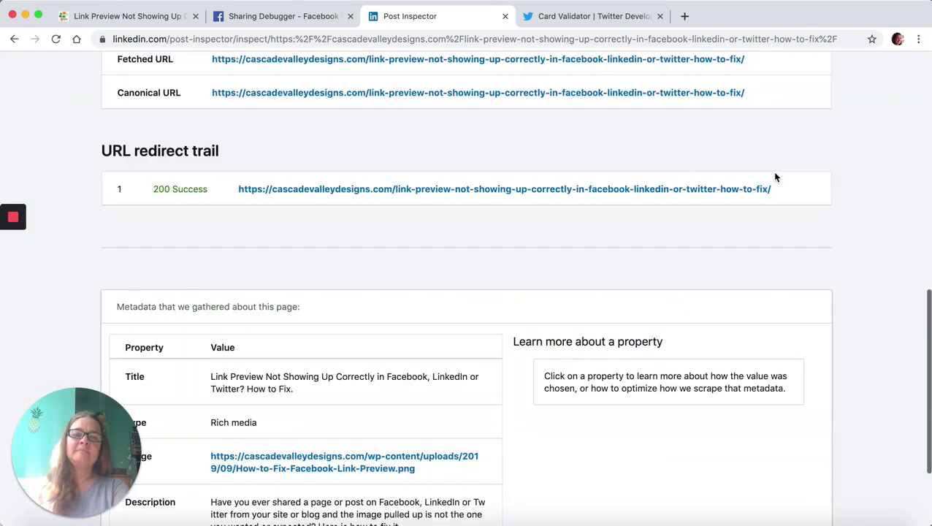
scroll(776, 176, up, 10)
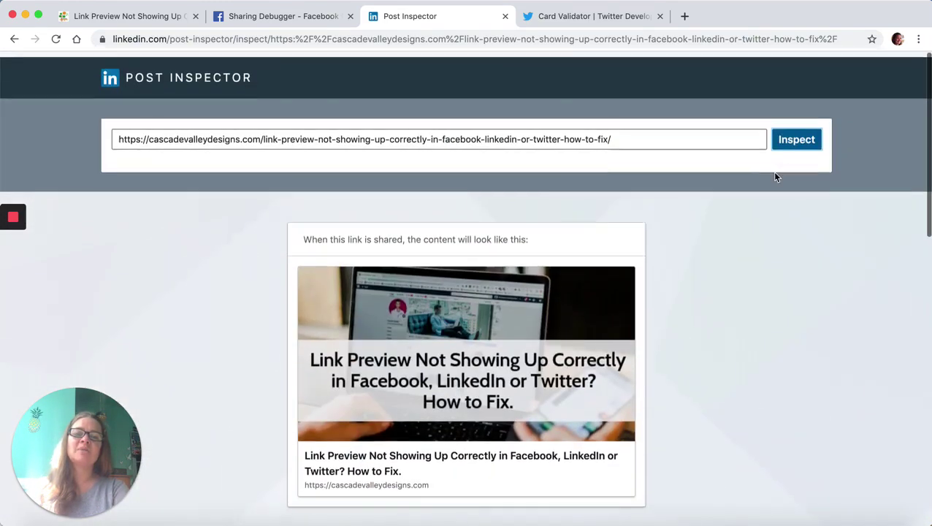
click(800, 138)
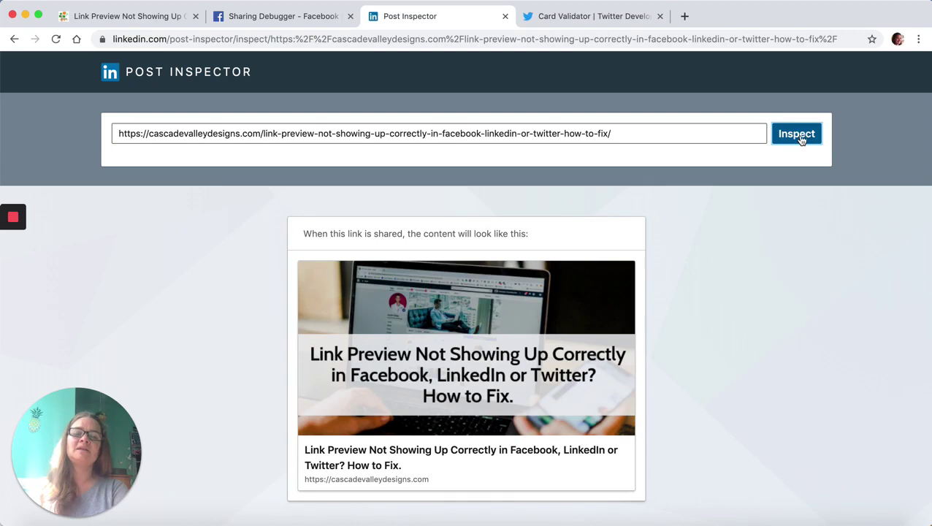
- Paste the blog post URL into the Card URL field of Twitter Card Validator
click(583, 20)
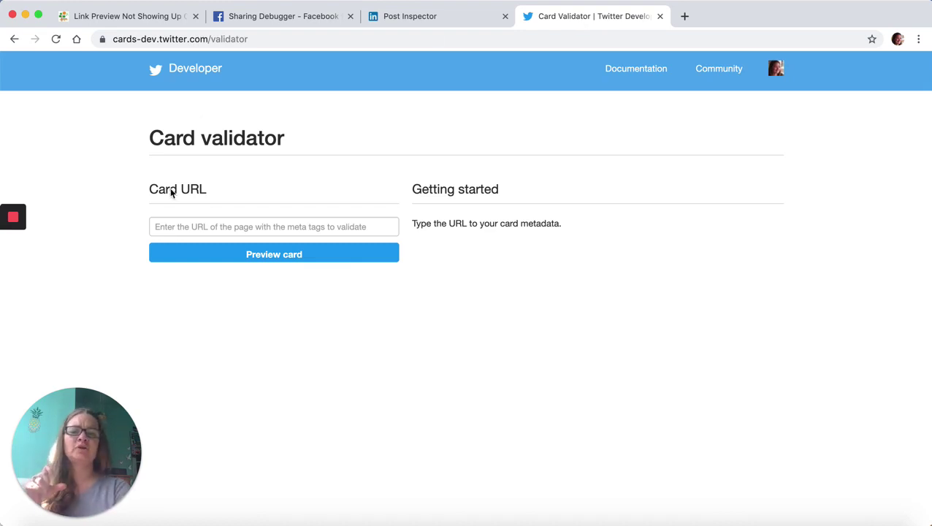
click(213, 223)
key(super+v)
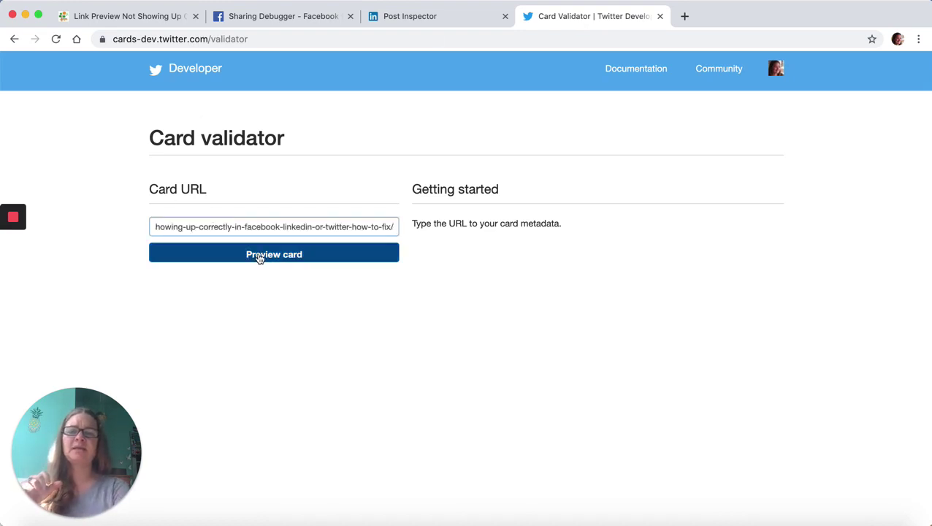
- Generate the card preview showing the blog post's image, title, description and domain
click(261, 259)
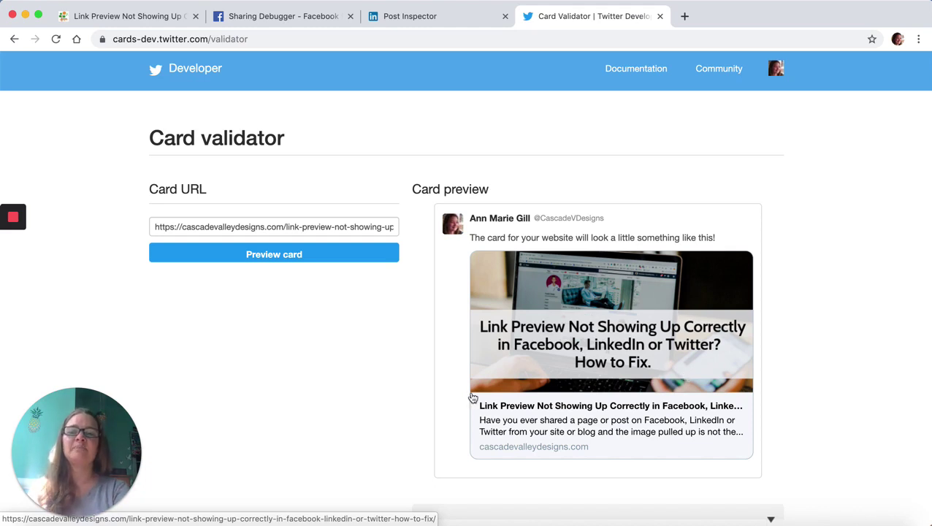
mouse_move(6, 232)
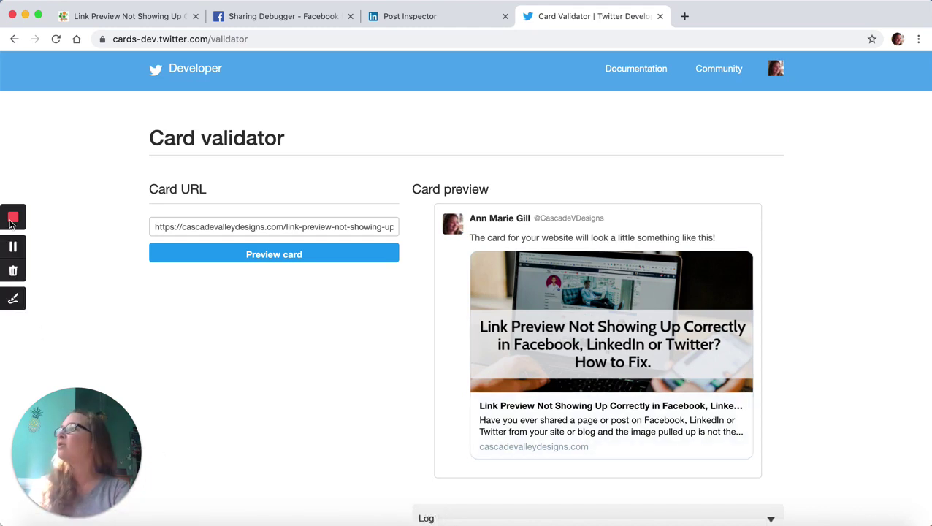
click(14, 251)
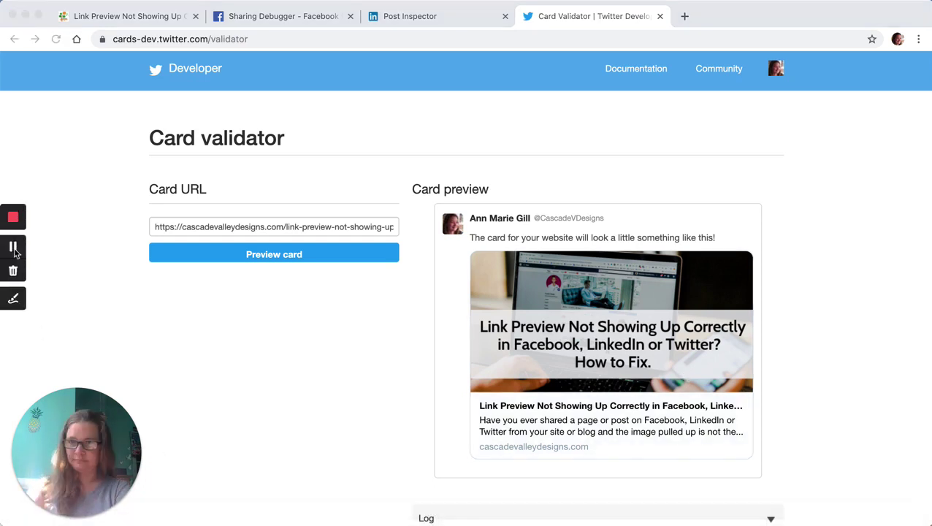